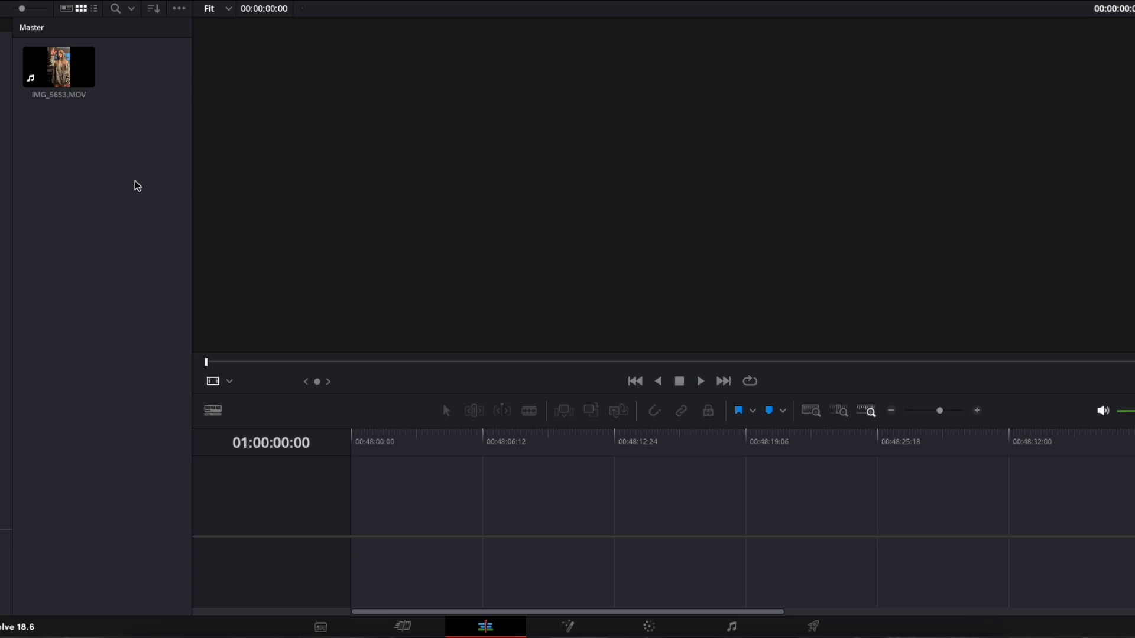
- Create a timeline from IMG_5653.MOV and duplicate the clip onto a second video track directly above the original
{"action": "left_click", "coordinate": [46, 75]}
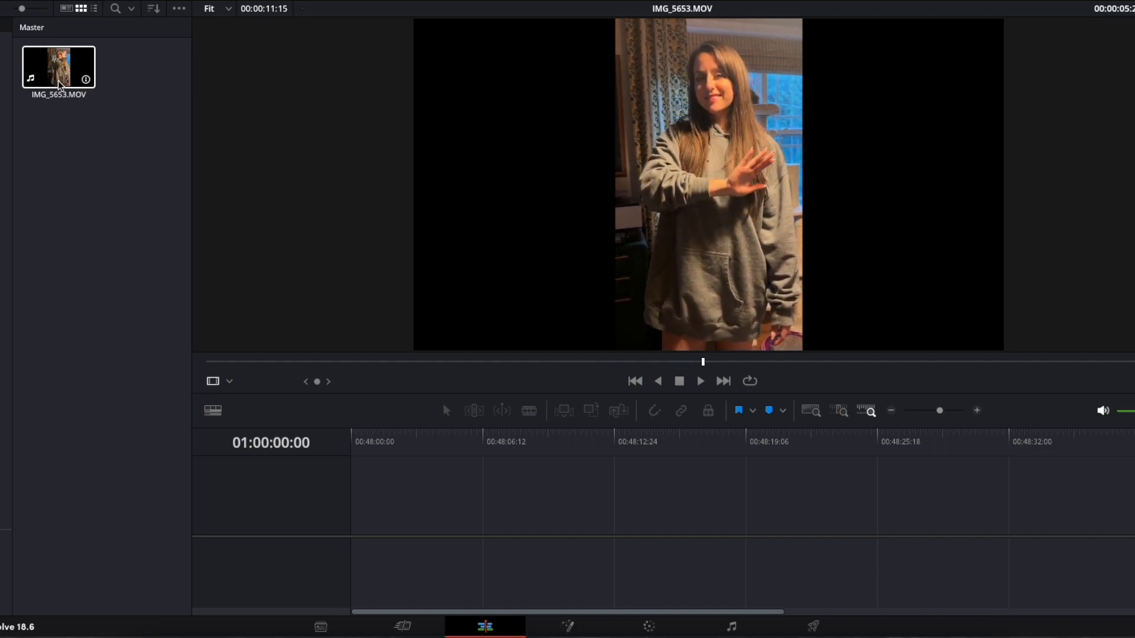
{"action": "left_click_drag", "start_coordinate": [60, 85], "coordinate": [356, 508]}
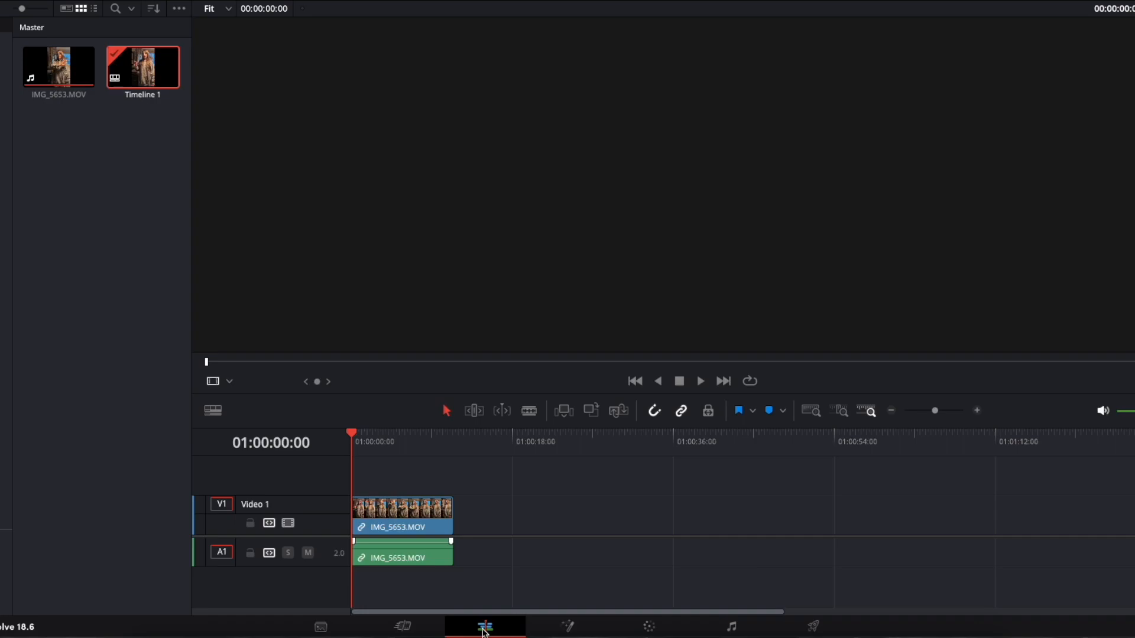
{"action": "left_click", "coordinate": [398, 519]}
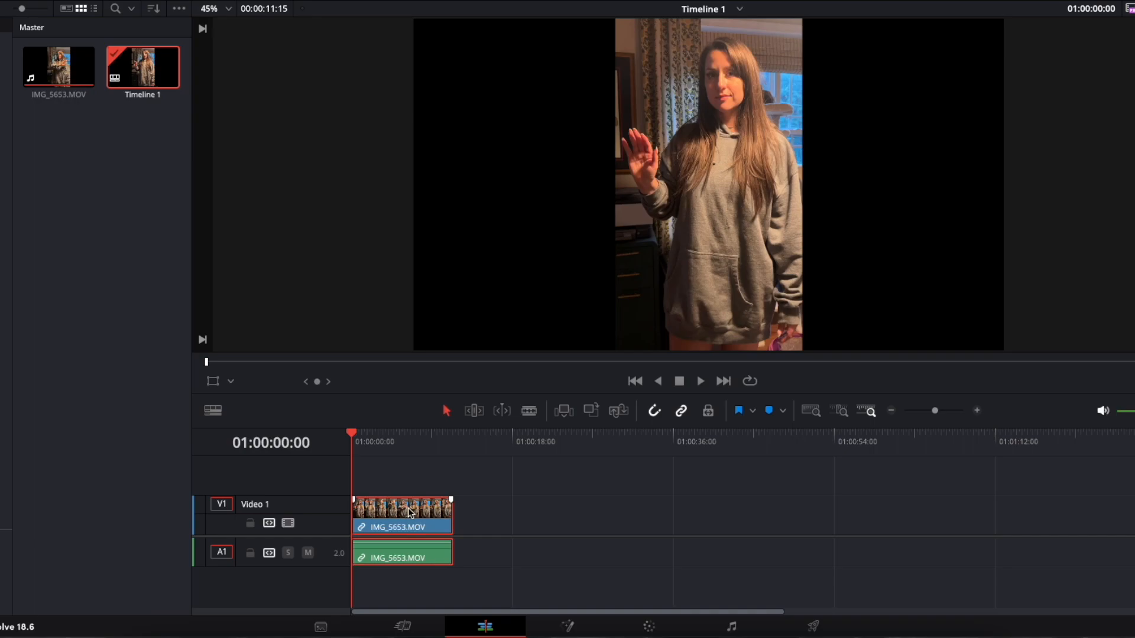
{"action": "left_click_drag", "start_coordinate": [409, 512], "coordinate": [410, 493]}
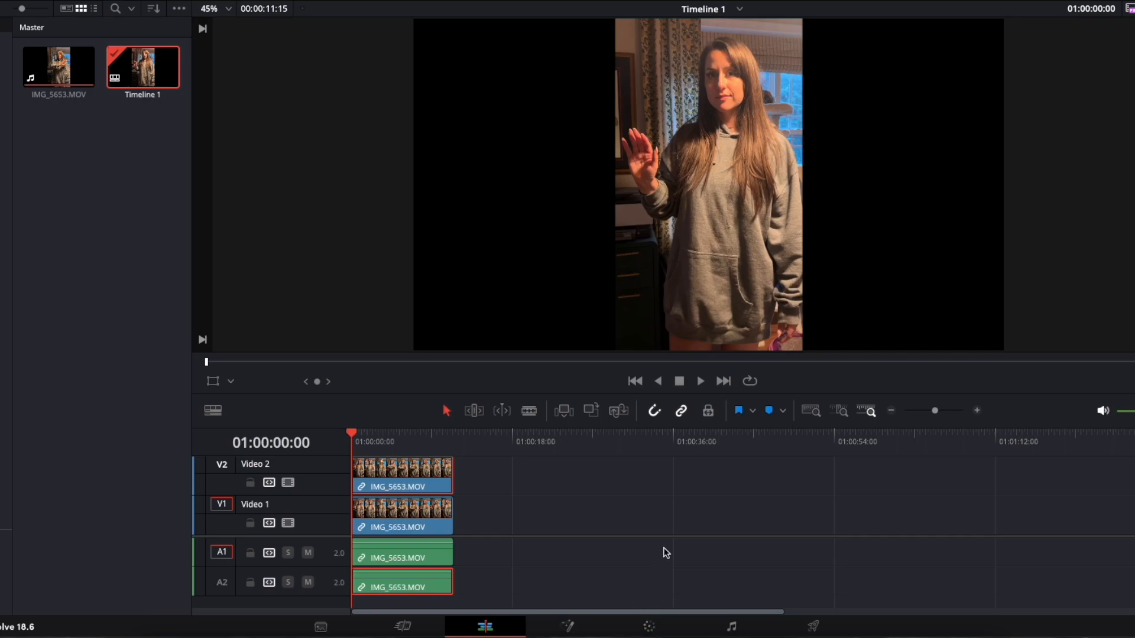
- On the Color page, add a serial node after node 01 and place it level beside that node
{"action": "left_click", "coordinate": [666, 628]}
{"action": "mouse_move", "coordinate": [788, 123]}
{"action": "left_mouse_down"}
{"action": "mouse_move", "coordinate": [770, 102]}
{"action": "mouse_move", "coordinate": [786, 95]}
{"action": "mouse_move", "coordinate": [788, 123]}
{"action": "mouse_move", "coordinate": [777, 108]}
{"action": "mouse_move", "coordinate": [779, 121]}
{"action": "left_mouse_up"}
{"action": "right_click", "coordinate": [778, 121]}
{"action": "mouse_move", "coordinate": [830, 191]}
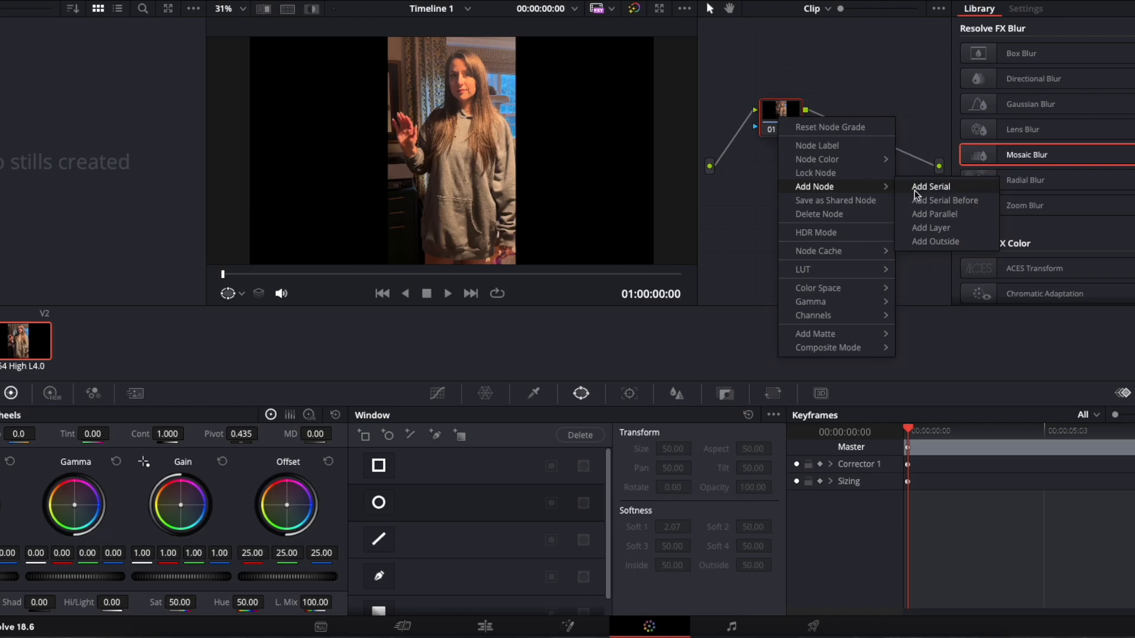
{"action": "left_click", "coordinate": [944, 187]}
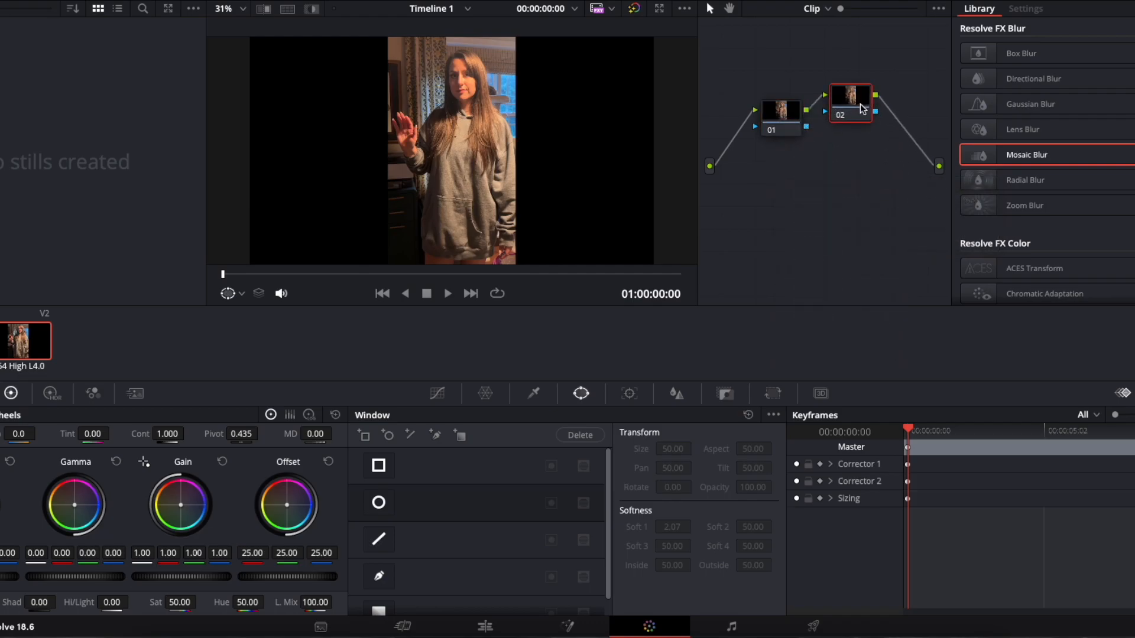
{"action": "left_click_drag", "start_coordinate": [857, 110], "coordinate": [862, 115]}
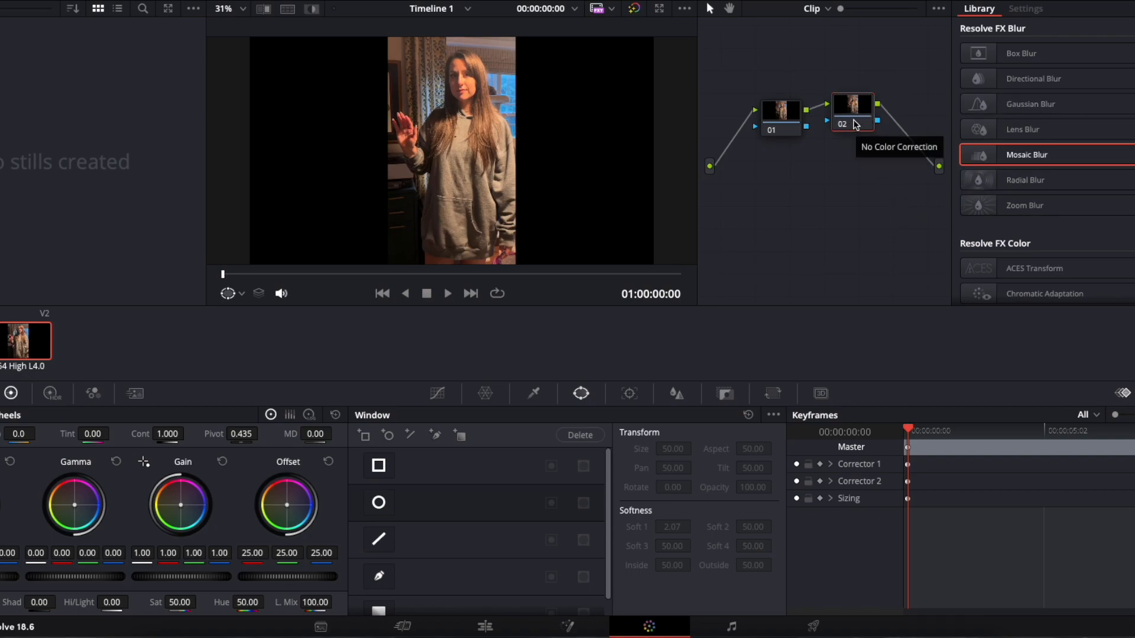
{"action": "left_click_drag", "start_coordinate": [861, 108], "coordinate": [873, 116]}
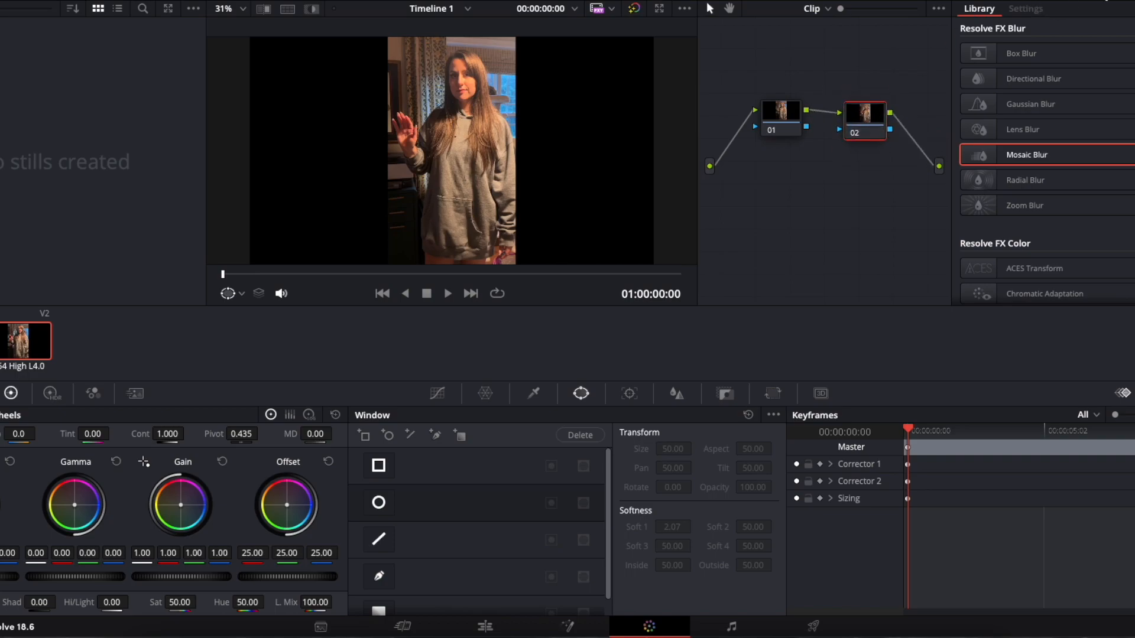
- Apply the Mosaic Blur effect to node 02
{"action": "left_click", "coordinate": [1124, 1]}
{"action": "left_click", "coordinate": [1124, 1]}
{"action": "left_click_drag", "start_coordinate": [1044, 160], "coordinate": [1016, 161]}
{"action": "left_click_drag", "start_coordinate": [1017, 159], "coordinate": [867, 122]}
- Adjust the Mosaic Blur's pixel frequency to tune the size of the mosaic blocks
{"action": "left_click_drag", "start_coordinate": [1096, 51], "coordinate": [1079, 47]}
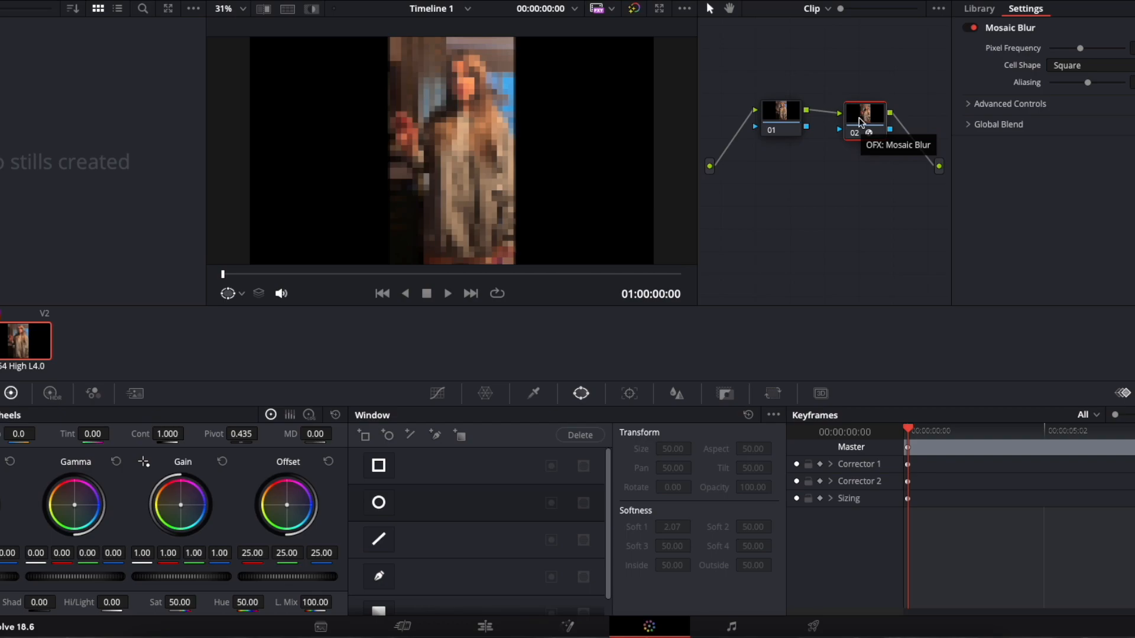
{"action": "left_click_drag", "start_coordinate": [1080, 49], "coordinate": [1068, 49]}
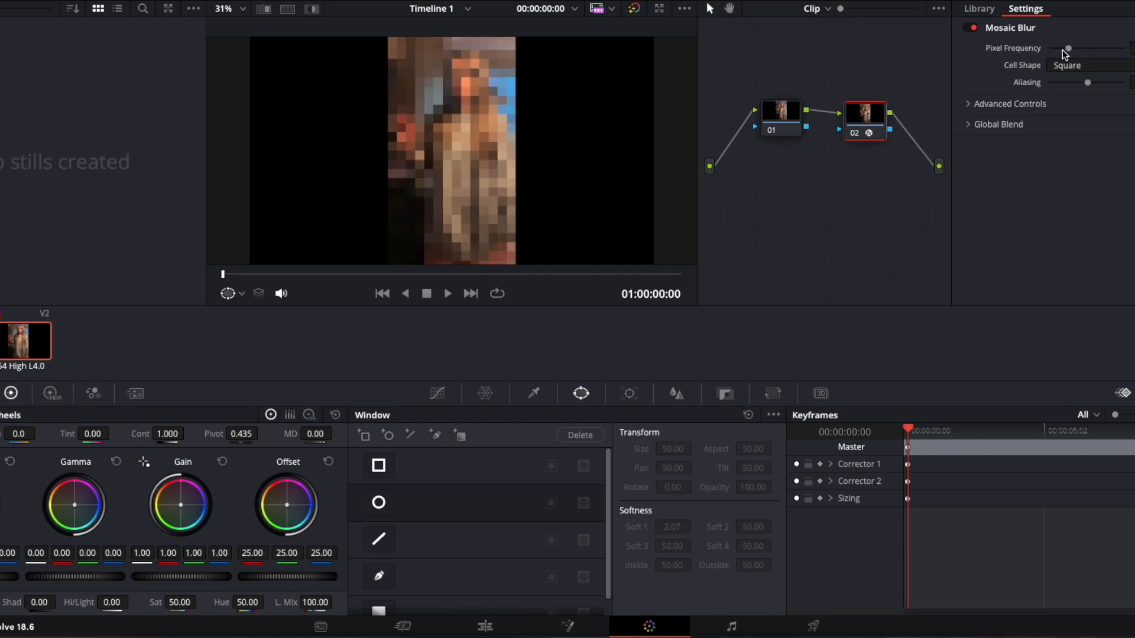
{"action": "mouse_move", "coordinate": [1068, 49]}
{"action": "left_mouse_down"}
{"action": "mouse_move", "coordinate": [1127, 69]}
{"action": "mouse_move", "coordinate": [1069, 63]}
{"action": "mouse_move", "coordinate": [1080, 65]}
{"action": "left_mouse_up"}
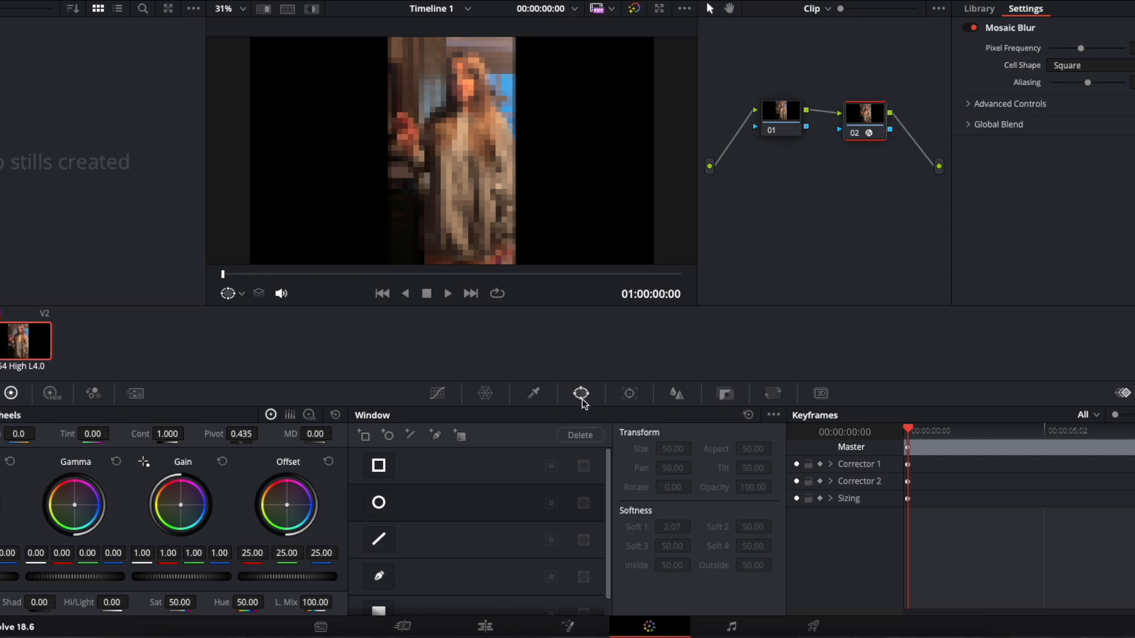
- Add a circle window to node 02 and centre it over the raised hand, pan about 47.3 and tilt about 51.0
{"action": "left_click", "coordinate": [388, 505]}
{"action": "left_click_drag", "start_coordinate": [463, 166], "coordinate": [413, 151]}
{"action": "left_click_drag", "start_coordinate": [463, 195], "coordinate": [438, 178]}
{"action": "left_click_drag", "start_coordinate": [417, 135], "coordinate": [438, 170]}
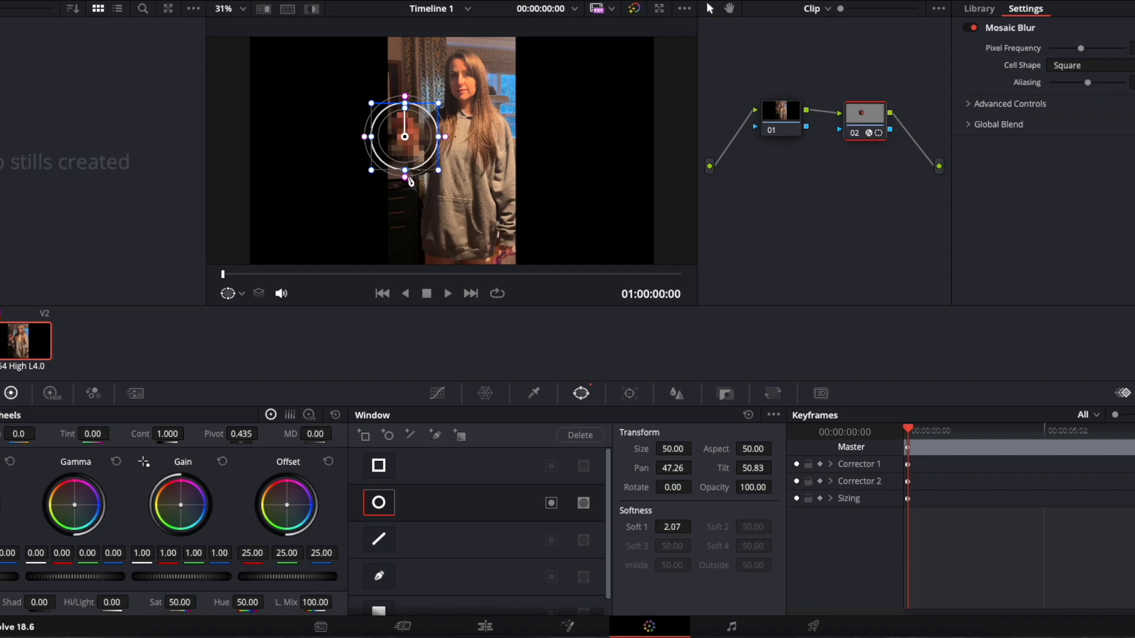
{"action": "left_click_drag", "start_coordinate": [404, 137], "coordinate": [403, 137]}
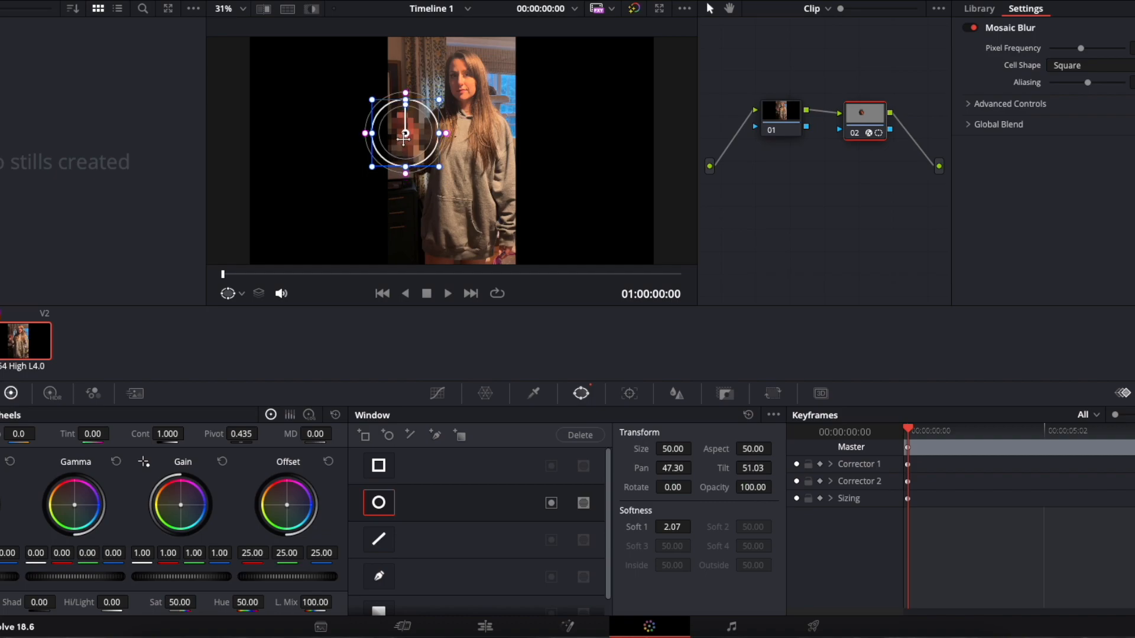
{"action": "scroll", "coordinate": [461, 163], "scroll_direction": "left", "scroll_amount": 1}
{"action": "scroll", "coordinate": [462, 163], "scroll_direction": "up", "scroll_amount": 1}
{"action": "scroll", "coordinate": [464, 163], "scroll_direction": "down", "scroll_amount": 2}
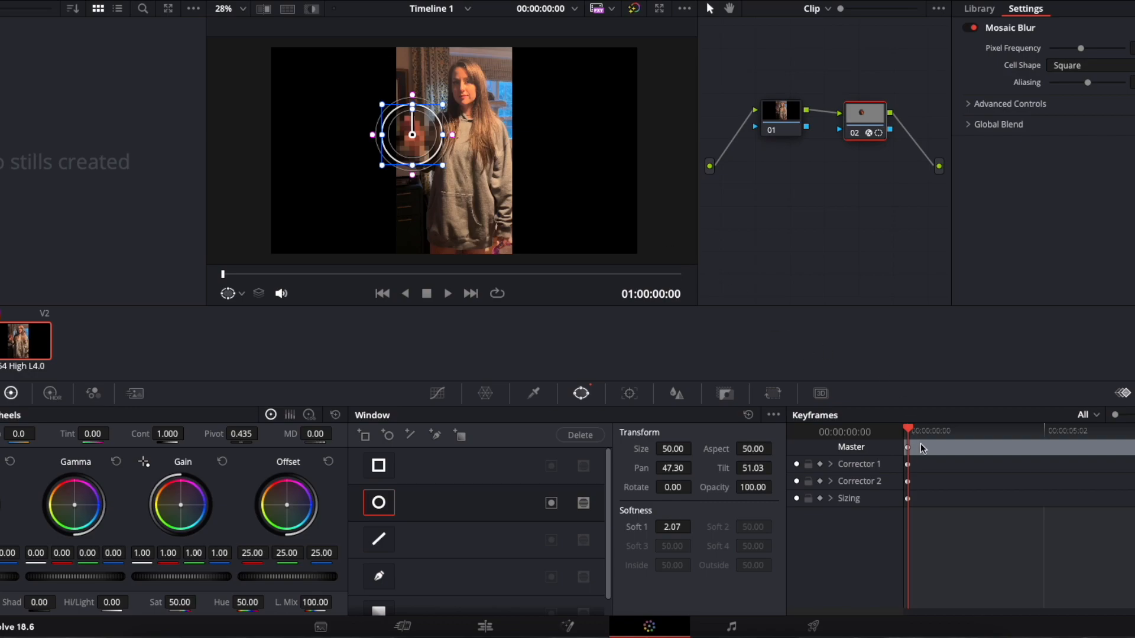
- Add a static keyframe on the Master track at 00:00:00:05
{"action": "left_click_drag", "start_coordinate": [908, 431], "coordinate": [912, 433]}
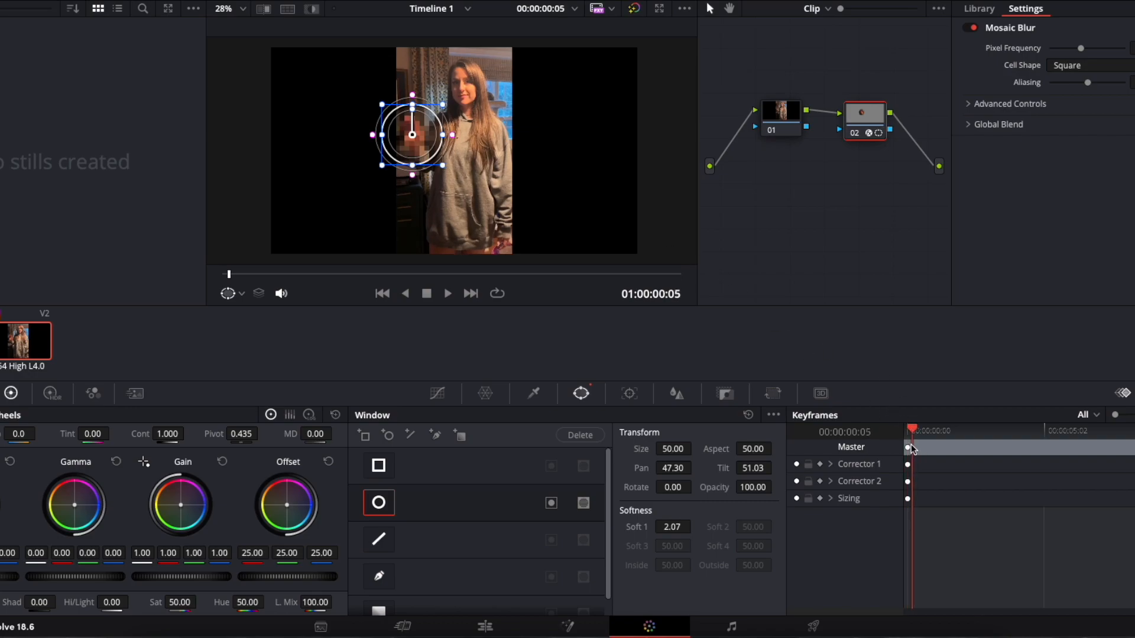
{"action": "right_click", "coordinate": [915, 451]}
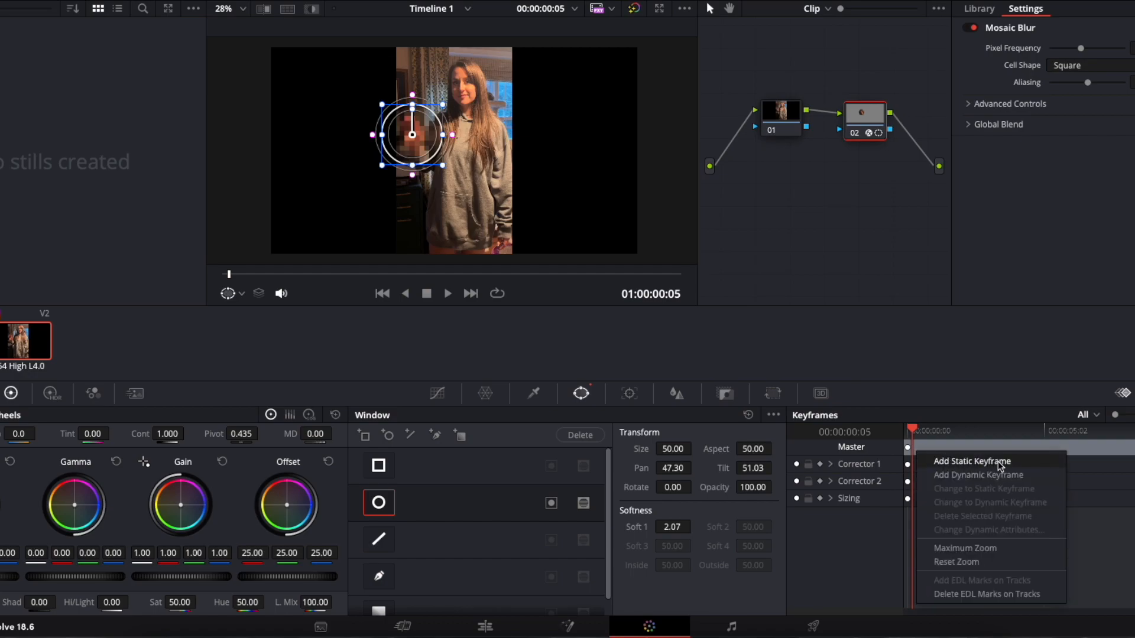
{"action": "right_click", "coordinate": [930, 447]}
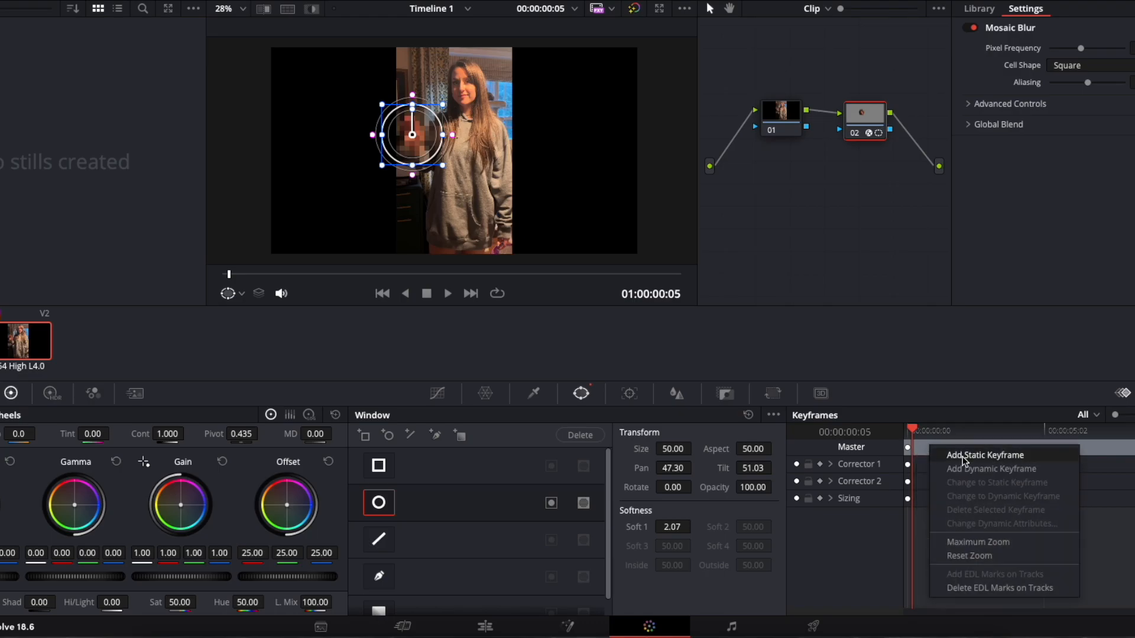
{"action": "left_click", "coordinate": [963, 455]}
- Move the circle window over the hand at 00:00:00:13, pan about 47.1 and tilt about 52.0, and add a static keyframe
{"action": "left_click", "coordinate": [920, 432]}
{"action": "left_click_drag", "start_coordinate": [919, 436], "coordinate": [920, 437]}
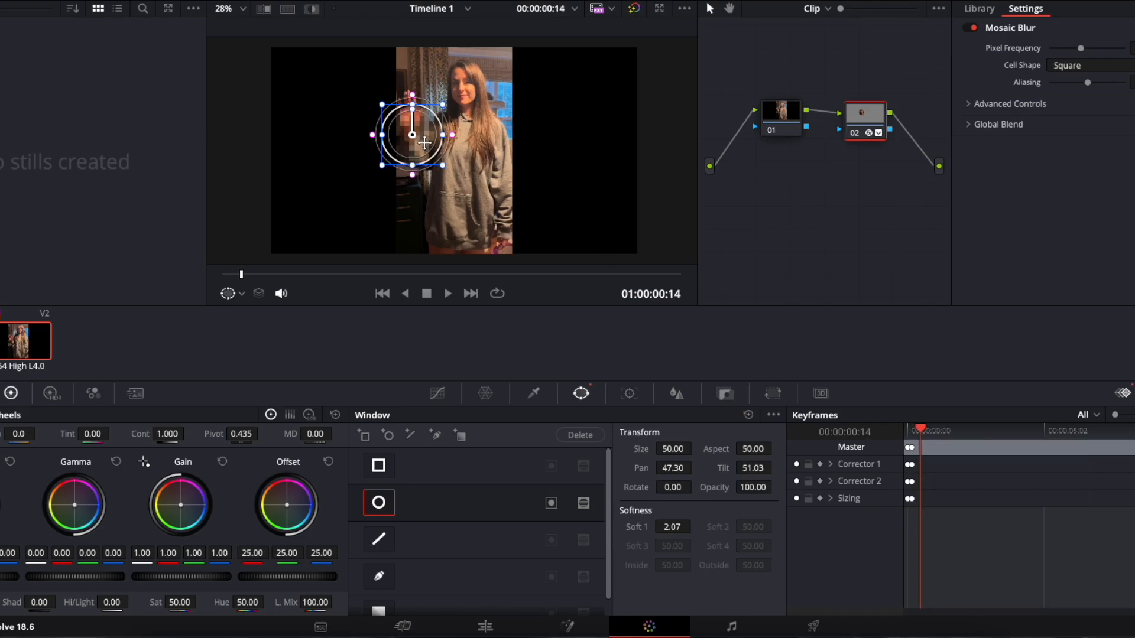
{"action": "left_click_drag", "start_coordinate": [412, 136], "coordinate": [415, 134]}
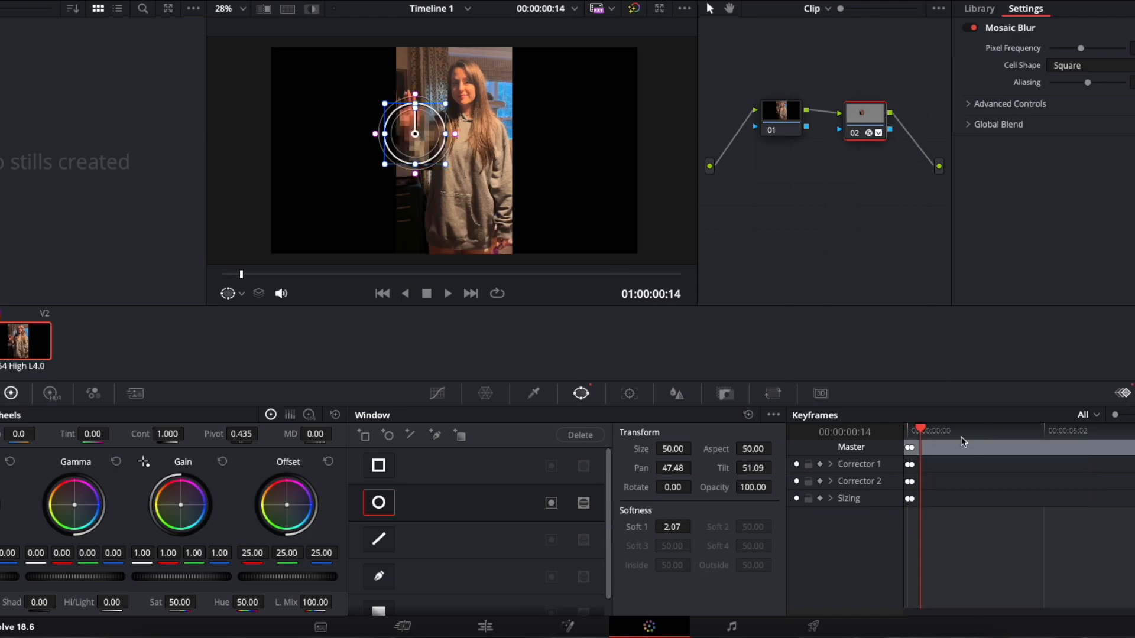
{"action": "left_click", "coordinate": [925, 432]}
{"action": "mouse_move", "coordinate": [925, 432]}
{"action": "left_mouse_down"}
{"action": "mouse_move", "coordinate": [915, 435]}
{"action": "mouse_move", "coordinate": [938, 435]}
{"action": "mouse_move", "coordinate": [919, 441]}
{"action": "left_mouse_up"}
{"action": "left_click_drag", "start_coordinate": [415, 135], "coordinate": [409, 120]}
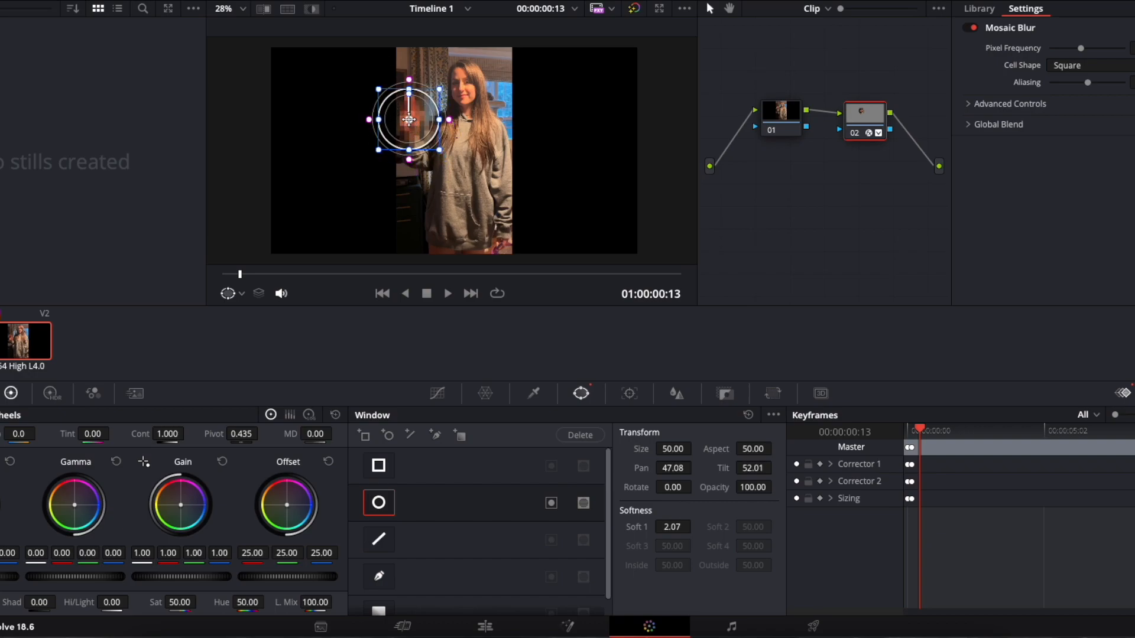
{"action": "right_click", "coordinate": [920, 449]}
{"action": "left_click", "coordinate": [927, 458]}
- Raise the circle window with the hand at 00:00:00:18 and again slightly further on, adding a static keyframe at each point
{"action": "left_click_drag", "start_coordinate": [919, 427], "coordinate": [924, 431]}
{"action": "left_click_drag", "start_coordinate": [418, 120], "coordinate": [418, 103]}
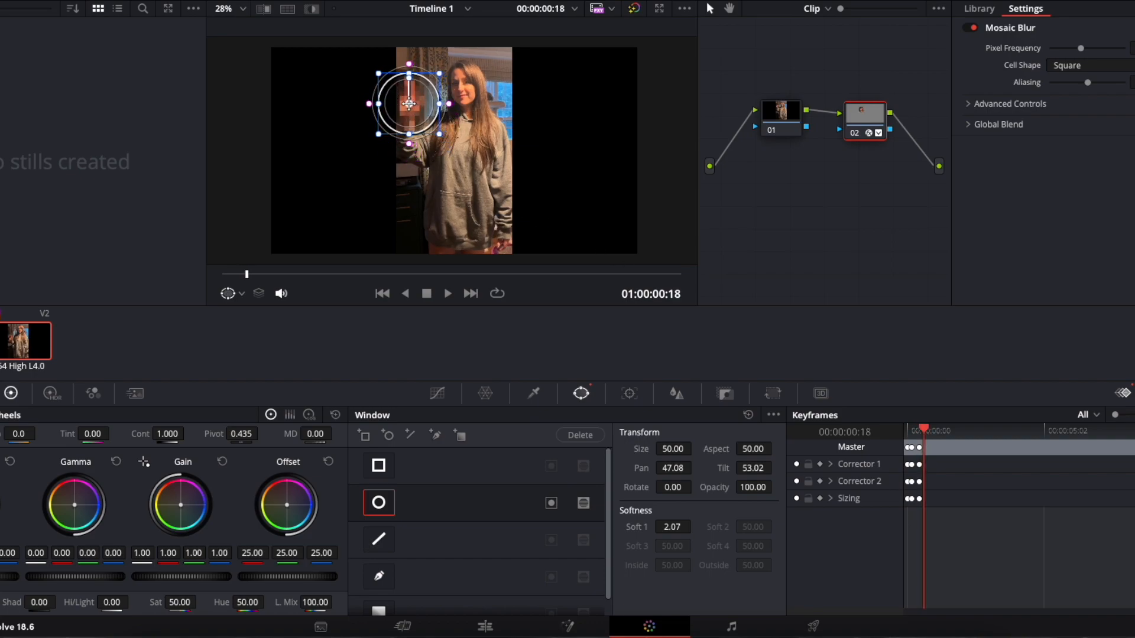
{"action": "right_click", "coordinate": [935, 442]}
{"action": "left_click", "coordinate": [991, 450]}
{"action": "left_click", "coordinate": [932, 430]}
{"action": "mouse_move", "coordinate": [406, 107]}
{"action": "left_mouse_down"}
{"action": "mouse_move", "coordinate": [394, 96]}
{"action": "mouse_move", "coordinate": [405, 89]}
{"action": "left_mouse_up"}
{"action": "right_click", "coordinate": [949, 449]}
{"action": "left_click", "coordinate": [981, 459]}
- Keyframe the window as the hand reaches head height, then at 00:00:01:29 with pan about 47.9 and tilt about 54.5
{"action": "left_click", "coordinate": [939, 431]}
{"action": "left_click_drag", "start_coordinate": [399, 71], "coordinate": [406, 64]}
{"action": "right_click", "coordinate": [945, 450]}
{"action": "left_click", "coordinate": [953, 457]}
{"action": "left_click_drag", "start_coordinate": [941, 428], "coordinate": [961, 441]}
{"action": "left_click_drag", "start_coordinate": [407, 72], "coordinate": [421, 77]}
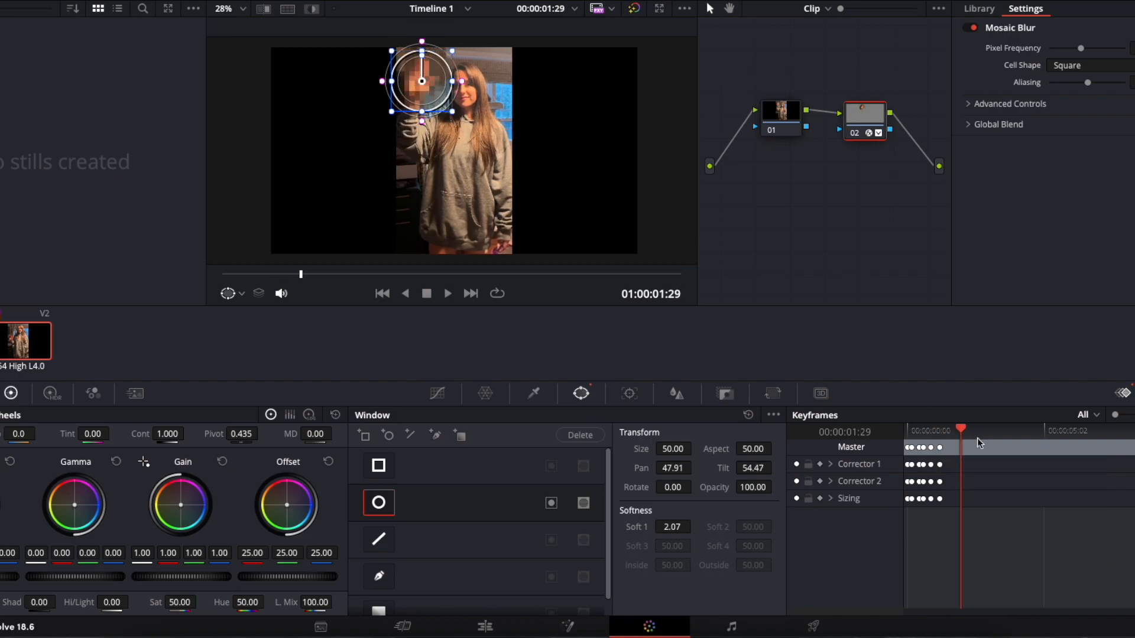
{"action": "right_click", "coordinate": [977, 443]}
{"action": "left_click", "coordinate": [983, 452]}
- Keyframe the window as the hand approaches the face, ending at 00:00:02:25 with pan about 50.6 and tilt about 54.3
{"action": "left_click_drag", "start_coordinate": [961, 428], "coordinate": [970, 429]}
{"action": "left_click_drag", "start_coordinate": [422, 77], "coordinate": [438, 81]}
{"action": "right_click", "coordinate": [975, 447]}
{"action": "left_click", "coordinate": [983, 455]}
{"action": "left_click_drag", "start_coordinate": [970, 428], "coordinate": [983, 428]}
{"action": "left_click_drag", "start_coordinate": [438, 80], "coordinate": [464, 83]}
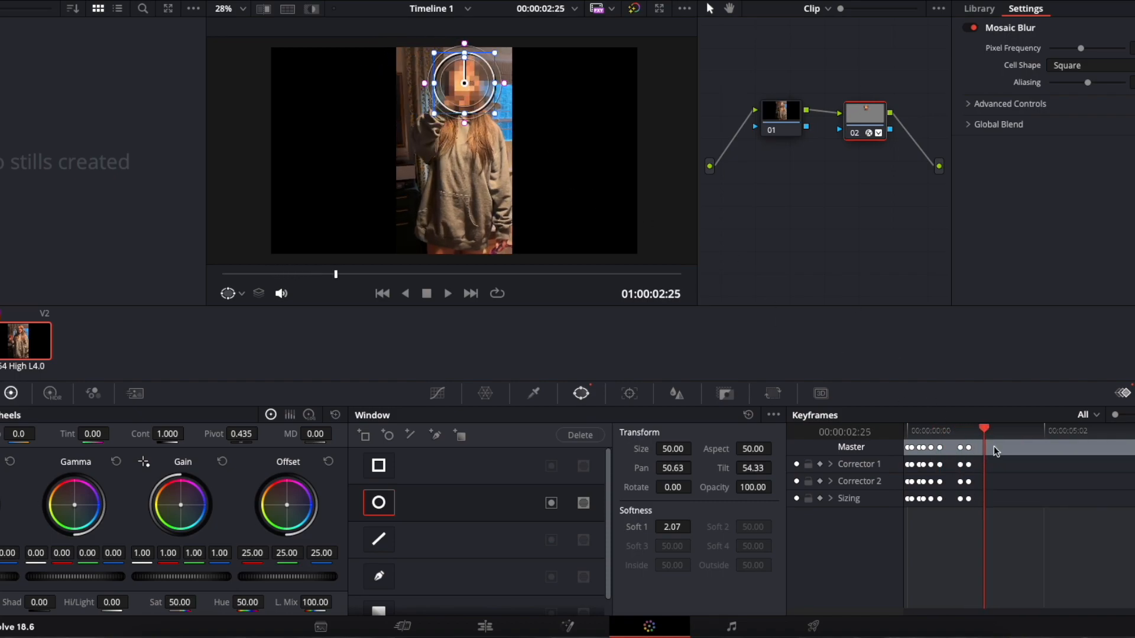
{"action": "right_click", "coordinate": [993, 448]}
{"action": "left_click", "coordinate": [1001, 456]}
- Add two more static keyframes that follow the hand from the face towards the window behind the woman
{"action": "left_click_drag", "start_coordinate": [984, 429], "coordinate": [995, 428]}
{"action": "left_click_drag", "start_coordinate": [464, 83], "coordinate": [478, 75]}
{"action": "right_click", "coordinate": [999, 447]}
{"action": "left_click", "coordinate": [1007, 456]}
{"action": "left_click_drag", "start_coordinate": [995, 429], "coordinate": [1017, 432]}
{"action": "left_click_drag", "start_coordinate": [477, 75], "coordinate": [489, 87]}
{"action": "right_click", "coordinate": [1022, 449]}
{"action": "left_click", "coordinate": [1029, 457]}
- Lower the circle window with the descending hand and keyframe it at 00:00:04:26, pan about 52.1 and tilt about 52.3
{"action": "left_click_drag", "start_coordinate": [1016, 429], "coordinate": [1028, 432]}
{"action": "left_click_drag", "start_coordinate": [489, 86], "coordinate": [481, 97]}
{"action": "left_click_drag", "start_coordinate": [1028, 429], "coordinate": [1039, 429]}
{"action": "left_click_drag", "start_coordinate": [482, 97], "coordinate": [487, 113]}
{"action": "right_click", "coordinate": [1046, 444]}
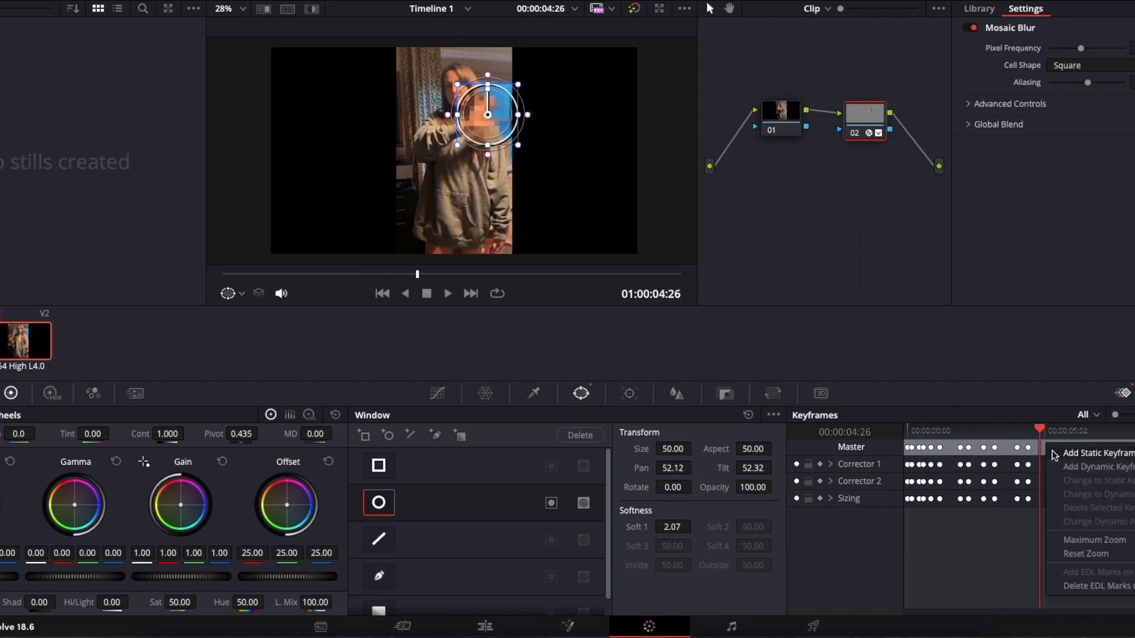
{"action": "left_click", "coordinate": [1053, 453]}
- Keyframe the window down to chest height over the hand, ending at 00:00:05:26 with pan about 51.9 and tilt about 50.0
{"action": "left_click_drag", "start_coordinate": [1039, 429], "coordinate": [1054, 431]}
{"action": "left_click_drag", "start_coordinate": [488, 113], "coordinate": [485, 137]}
{"action": "right_click", "coordinate": [1056, 448]}
{"action": "left_click", "coordinate": [1064, 456]}
{"action": "left_click_drag", "start_coordinate": [1055, 429], "coordinate": [1067, 431]}
{"action": "left_click_drag", "start_coordinate": [485, 136], "coordinate": [485, 150]}
{"action": "right_click", "coordinate": [1072, 447]}
{"action": "left_click", "coordinate": [1080, 456]}
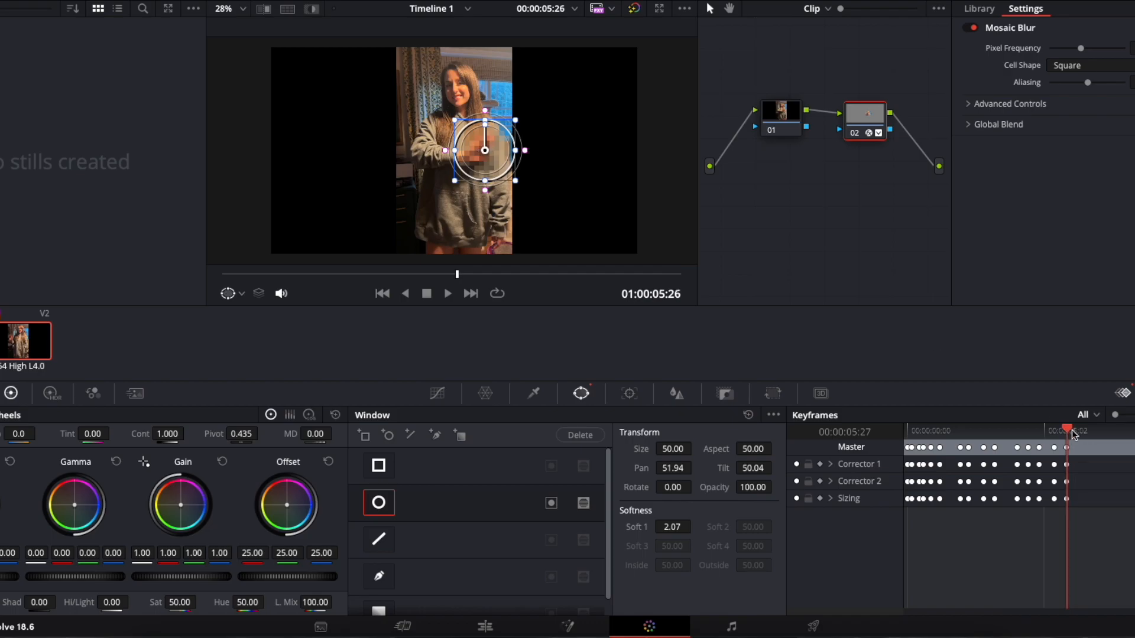
- Add two static keyframes that follow the hand as it starts back across the chest
{"action": "left_click_drag", "start_coordinate": [1066, 430], "coordinate": [1089, 431]}
{"action": "left_click_drag", "start_coordinate": [485, 150], "coordinate": [472, 153]}
{"action": "right_click", "coordinate": [1092, 447]}
{"action": "left_click", "coordinate": [1100, 456]}
{"action": "left_click_drag", "start_coordinate": [1091, 431], "coordinate": [1100, 432]}
{"action": "left_click_drag", "start_coordinate": [472, 153], "coordinate": [462, 148]}
{"action": "right_click", "coordinate": [1103, 447]}
{"action": "left_click", "coordinate": [1110, 455]}
- Move the circle window to the hand beside the body, pan about 47.9 and tilt about 50.2, and keyframe that position
{"action": "left_click_drag", "start_coordinate": [1100, 430], "coordinate": [1116, 432]}
{"action": "left_click_drag", "start_coordinate": [462, 147], "coordinate": [420, 148]}
{"action": "right_click", "coordinate": [1118, 447]}
{"action": "left_click", "coordinate": [1126, 455]}
{"action": "right_click", "coordinate": [1128, 448]}
{"action": "left_click", "coordinate": [1133, 455]}
- Re-centre the circle window over the hand at 00:00:08:10 and at a following point, adding a static keyframe at each
{"action": "left_click_drag", "start_coordinate": [1127, 430], "coordinate": [1132, 431]}
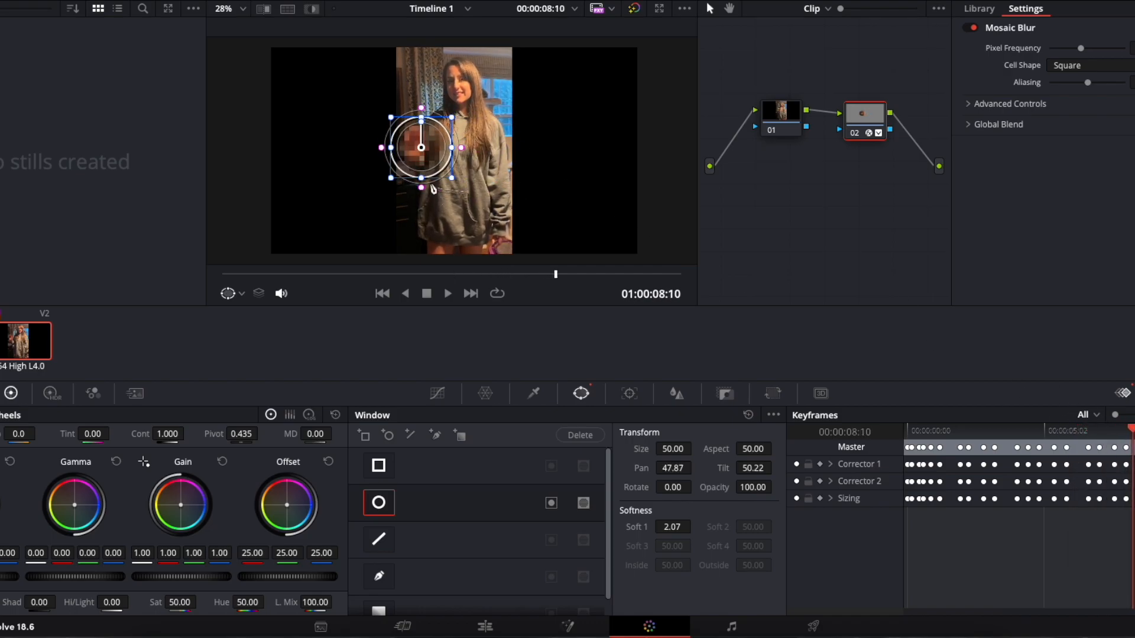
{"action": "left_click_drag", "start_coordinate": [421, 148], "coordinate": [415, 145]}
{"action": "right_click", "coordinate": [1132, 447]}
{"action": "left_click", "coordinate": [1134, 456]}
{"action": "left_click_drag", "start_coordinate": [1133, 431], "coordinate": [1134, 432]}
{"action": "left_click_drag", "start_coordinate": [425, 152], "coordinate": [424, 149]}
{"action": "right_click", "coordinate": [1134, 448]}
{"action": "left_click", "coordinate": [1120, 455]}
- Keyframe the window at 00:00:09:13 and move it up with the hand at 00:00:09:21, pan about 47.2 and tilt about 52.3
{"action": "left_click_drag", "start_coordinate": [1133, 432], "coordinate": [1134, 432]}
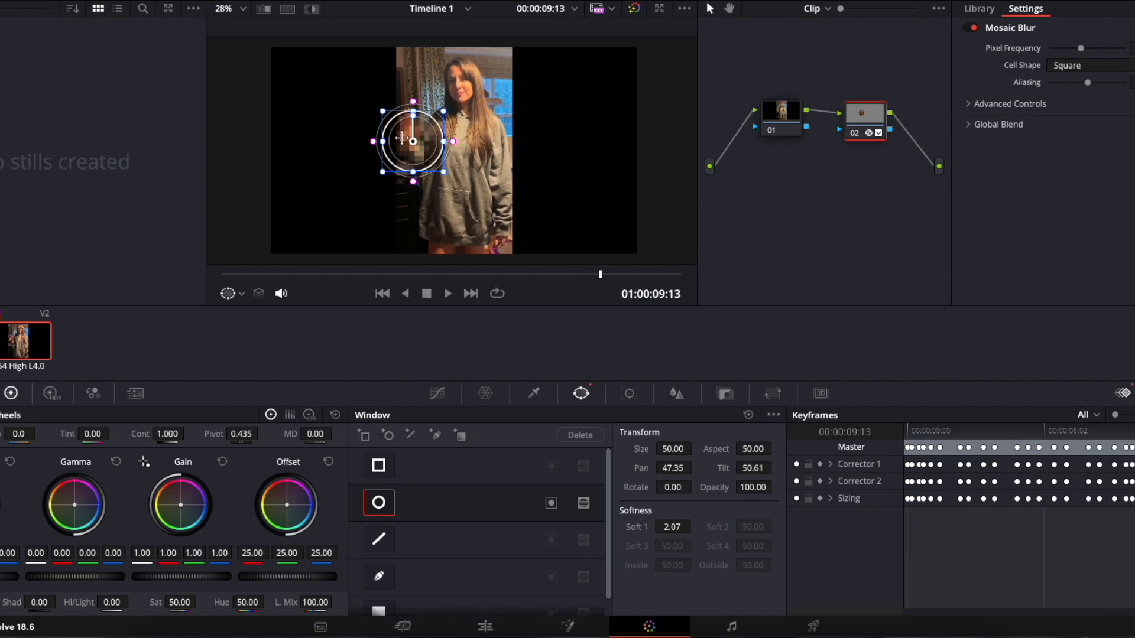
{"action": "left_click_drag", "start_coordinate": [420, 147], "coordinate": [414, 134]}
{"action": "right_click", "coordinate": [1134, 447]}
{"action": "left_click", "coordinate": [1120, 456]}
{"action": "left_click_drag", "start_coordinate": [1133, 431], "coordinate": [1130, 431]}
{"action": "left_click_drag", "start_coordinate": [407, 128], "coordinate": [410, 115]}
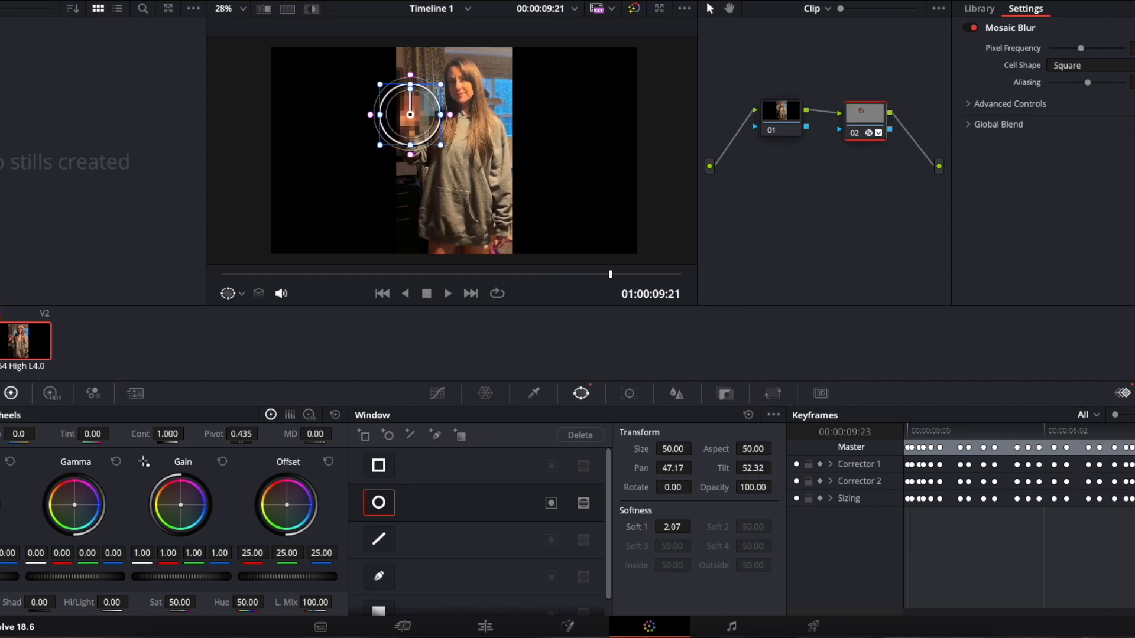
- Continue raising the circle window with the hand just after 00:00:09:21, adding a static keyframe
{"action": "left_click_drag", "start_coordinate": [1130, 432], "coordinate": [1134, 432]}
{"action": "left_click_drag", "start_coordinate": [410, 115], "coordinate": [416, 102]}
{"action": "right_click", "coordinate": [1134, 447]}
{"action": "left_click", "coordinate": [1120, 456]}
{"action": "left_click_drag", "start_coordinate": [1133, 432], "coordinate": [1134, 432]}
{"action": "left_click_drag", "start_coordinate": [416, 103], "coordinate": [418, 96]}
- Keyframe the window at 00:00:10:12, pan about 47.9 and tilt about 53.8, and once more as the hand rises near the clip's end
{"action": "left_click_drag", "start_coordinate": [1132, 431], "coordinate": [1134, 432]}
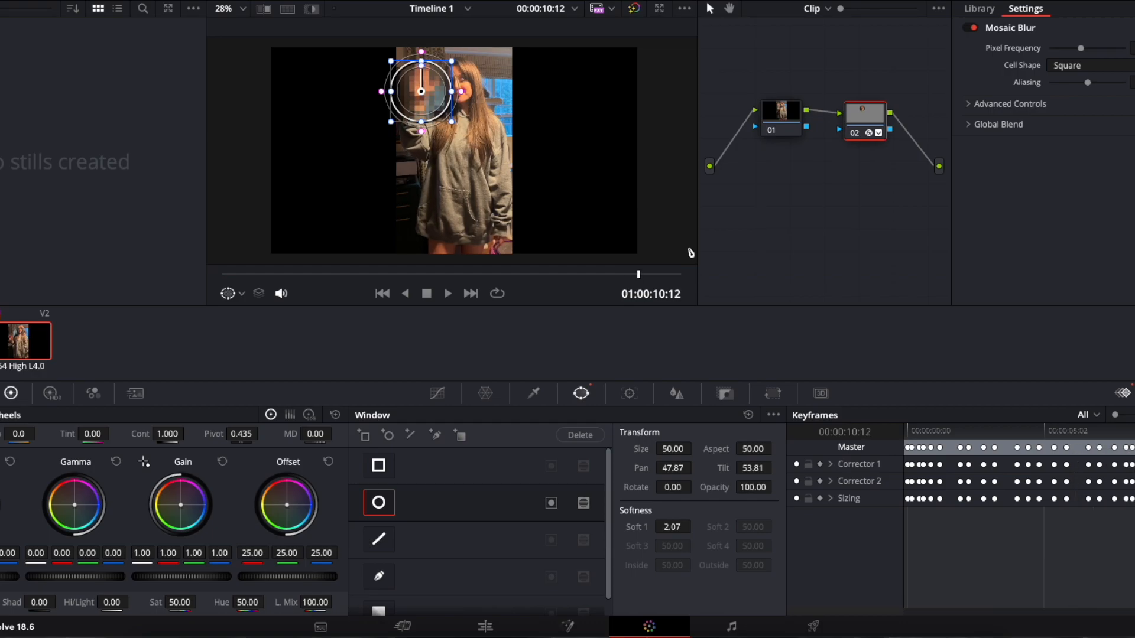
{"action": "left_click_drag", "start_coordinate": [417, 97], "coordinate": [420, 90]}
{"action": "right_click", "coordinate": [1134, 447]}
{"action": "left_click", "coordinate": [1120, 456]}
{"action": "left_click_drag", "start_coordinate": [1132, 431], "coordinate": [1134, 431]}
{"action": "left_click_drag", "start_coordinate": [414, 93], "coordinate": [415, 83]}
{"action": "right_click", "coordinate": [1134, 447]}
{"action": "left_click", "coordinate": [1120, 457]}
- Play back the clip, correct the circle window over the hand at 00:00:04:14, and add a static keyframe there
{"action": "left_click_drag", "start_coordinate": [1132, 432], "coordinate": [1134, 432]}
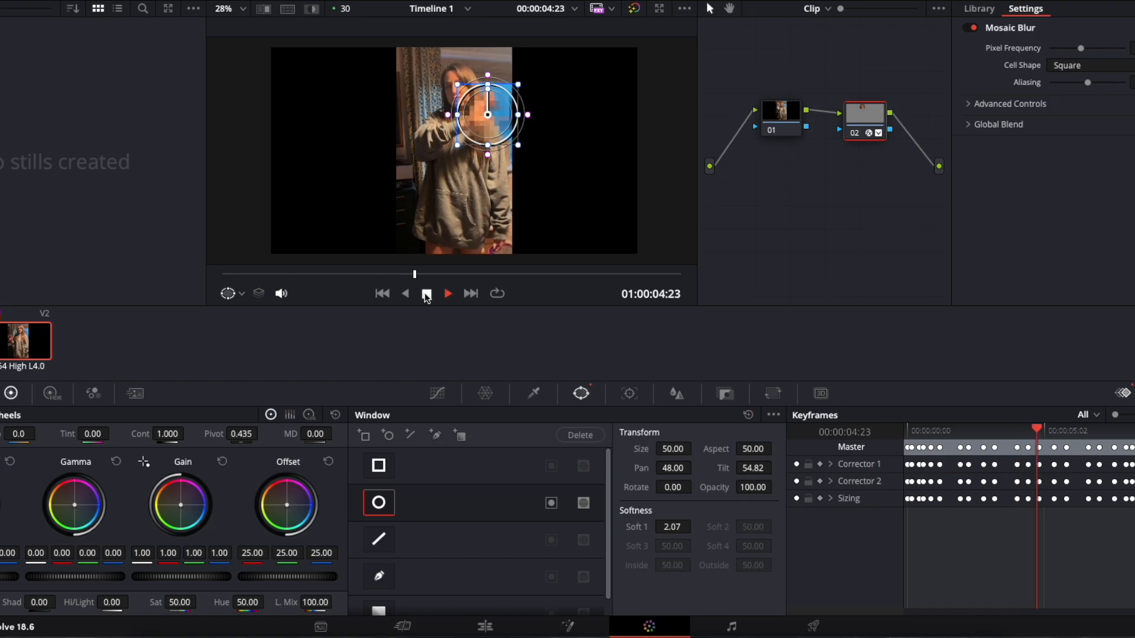
{"action": "key", "text": "space"}
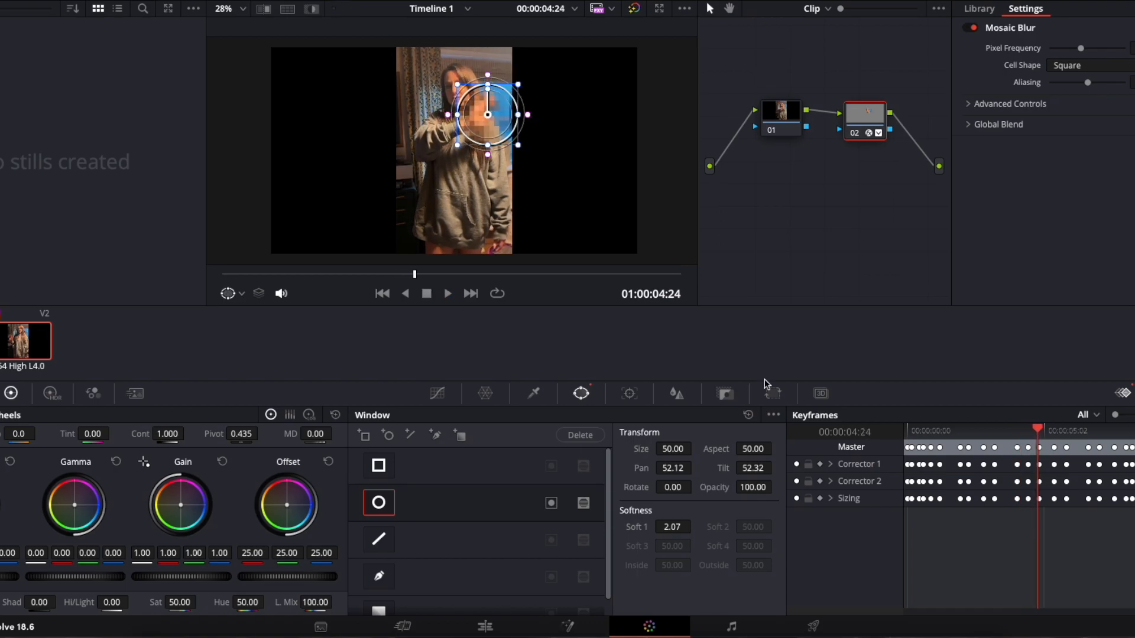
{"action": "left_click_drag", "start_coordinate": [1037, 435], "coordinate": [1029, 432]}
{"action": "left_click_drag", "start_coordinate": [492, 113], "coordinate": [485, 100]}
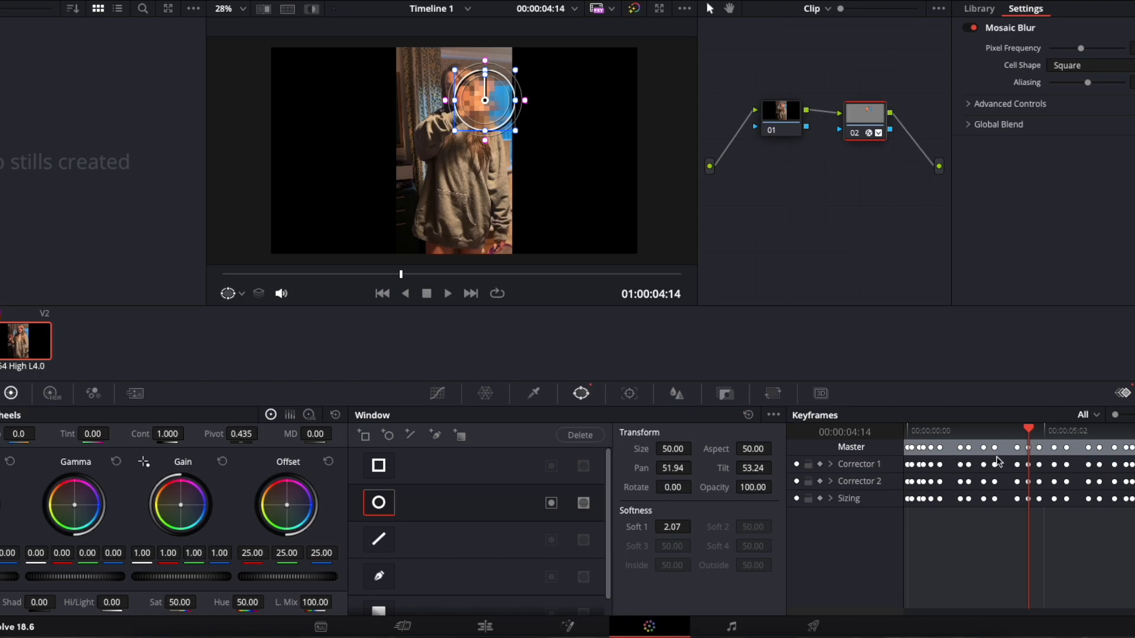
{"action": "right_click", "coordinate": [1033, 447]}
{"action": "left_click", "coordinate": [1041, 457]}
- Correct the window over the hand just before 00:00:04:14 and at 00:00:03:23, adding a static keyframe at each point
{"action": "left_click_drag", "start_coordinate": [1029, 428], "coordinate": [1018, 432]}
{"action": "left_click_drag", "start_coordinate": [499, 100], "coordinate": [498, 85]}
{"action": "right_click", "coordinate": [1021, 451]}
{"action": "left_click", "coordinate": [1058, 455]}
{"action": "left_click_drag", "start_coordinate": [1019, 431], "coordinate": [1011, 431]}
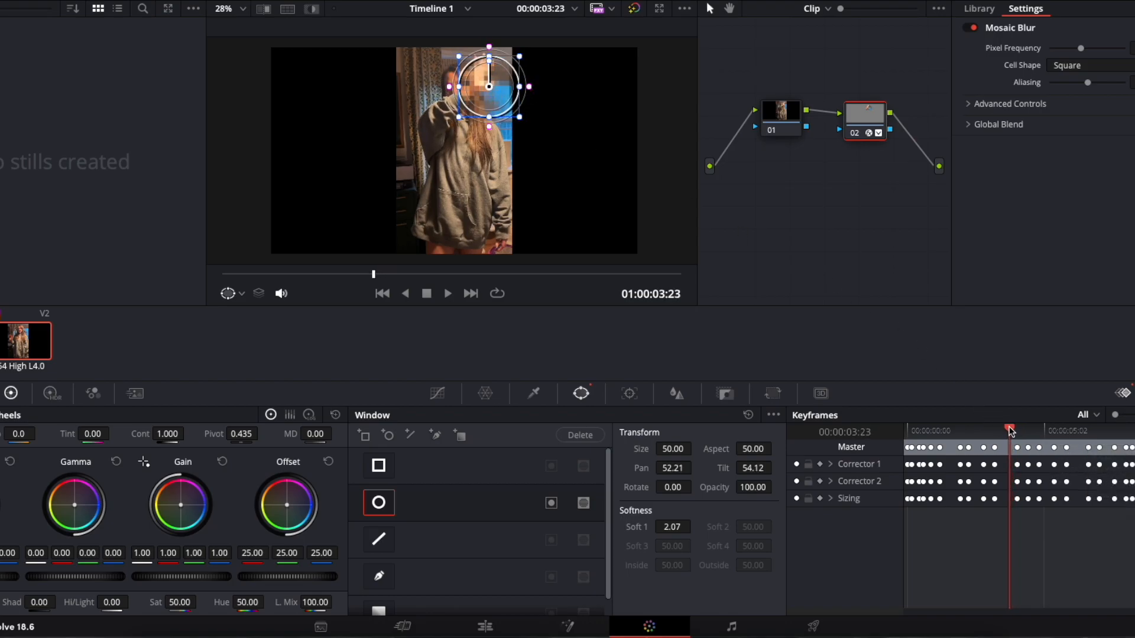
{"action": "left_click_drag", "start_coordinate": [490, 87], "coordinate": [484, 75]}
{"action": "right_click", "coordinate": [1005, 447]}
{"action": "left_click", "coordinate": [1042, 453]}
- Re-centre the window over the hand at 00:00:02:15, pan about 49.3 and tilt about 54.6, and add a static keyframe
{"action": "left_click_drag", "start_coordinate": [1009, 431], "coordinate": [977, 425]}
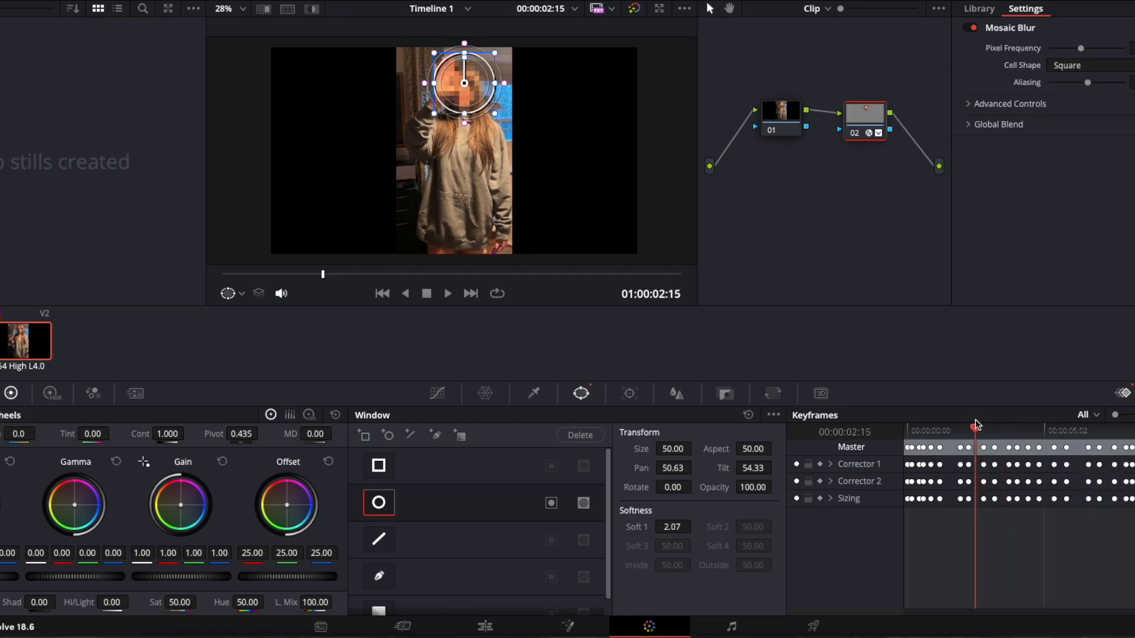
{"action": "left_click_drag", "start_coordinate": [449, 93], "coordinate": [429, 89]}
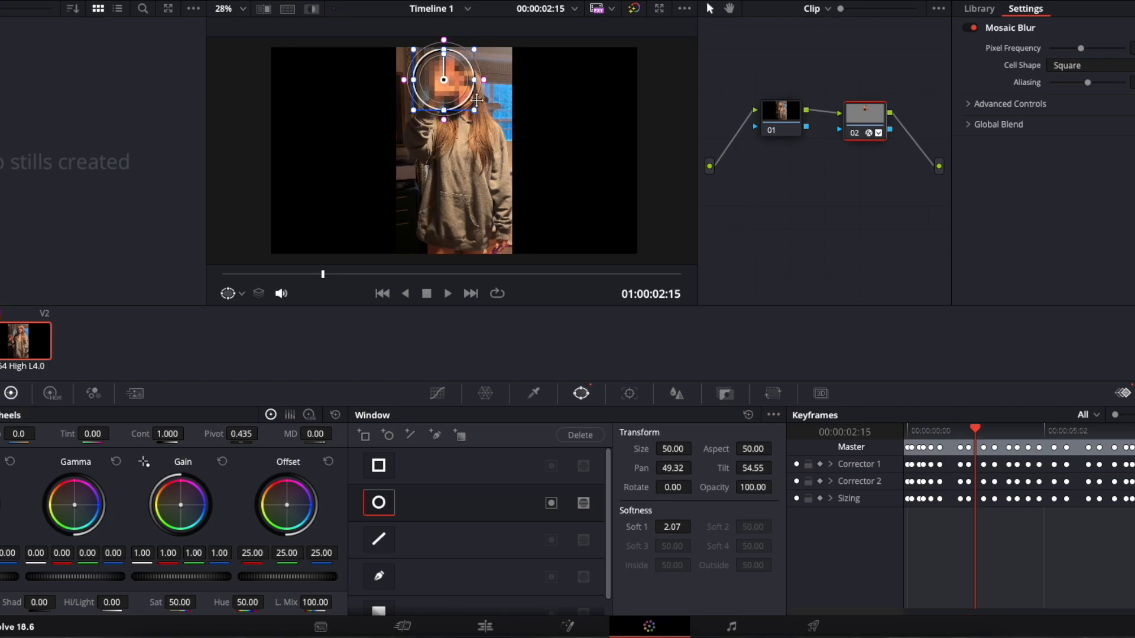
{"action": "right_click", "coordinate": [977, 448]}
{"action": "left_click", "coordinate": [981, 458]}
- Play the clip from the start to check that the blur follows the hand, then stop playback
{"action": "left_click_drag", "start_coordinate": [975, 428], "coordinate": [907, 414]}
{"action": "left_click_drag", "start_coordinate": [907, 414], "coordinate": [916, 416]}
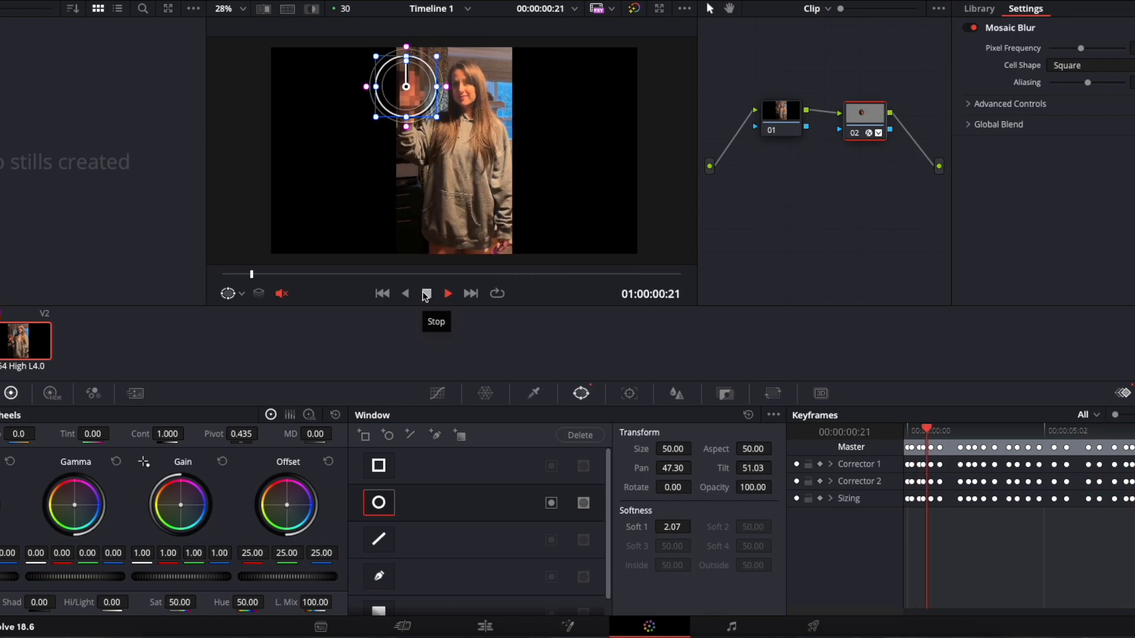
{"action": "left_click", "coordinate": [426, 293]}
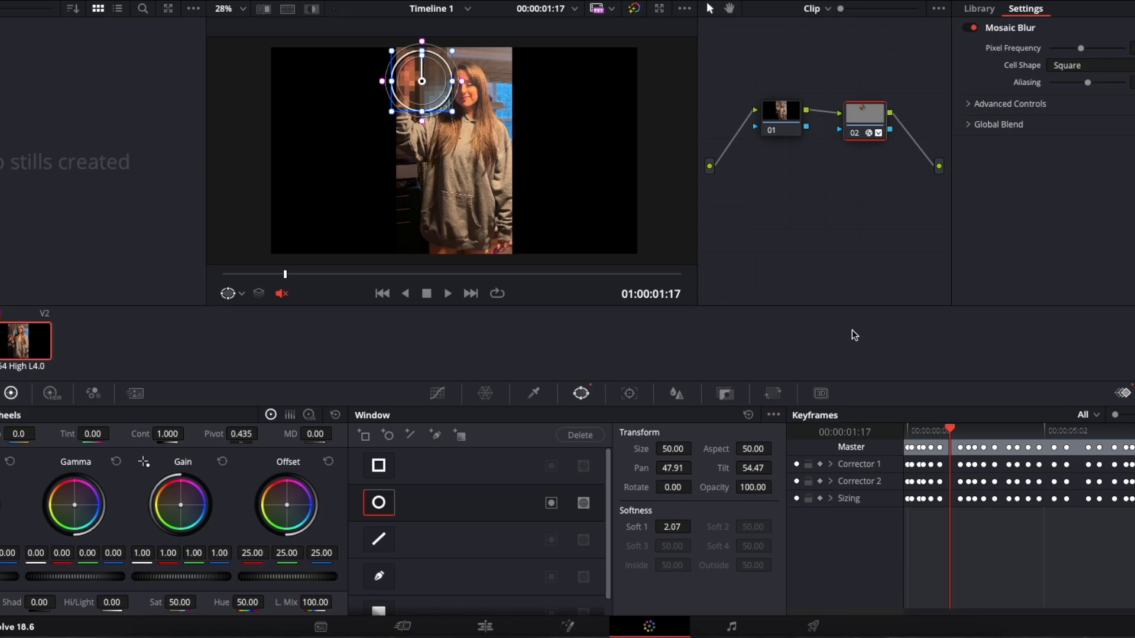
- Switch to the Deliver page and browse the export presets
{"action": "left_click", "coordinate": [813, 627]}
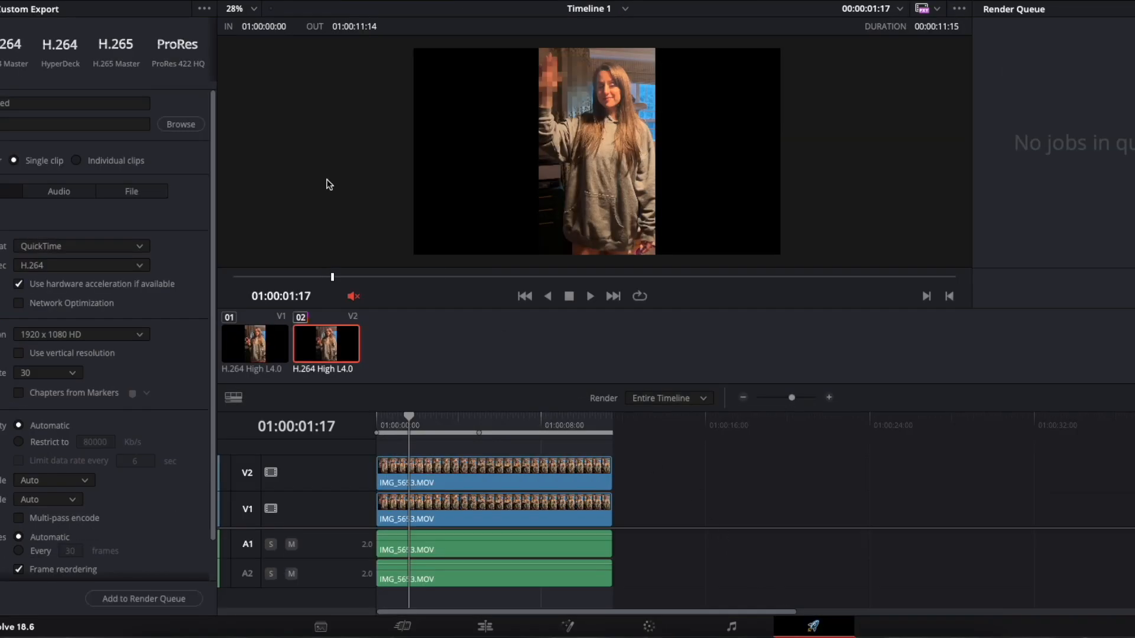
{"action": "scroll", "coordinate": [93, 86], "scroll_direction": "right", "scroll_amount": 5}
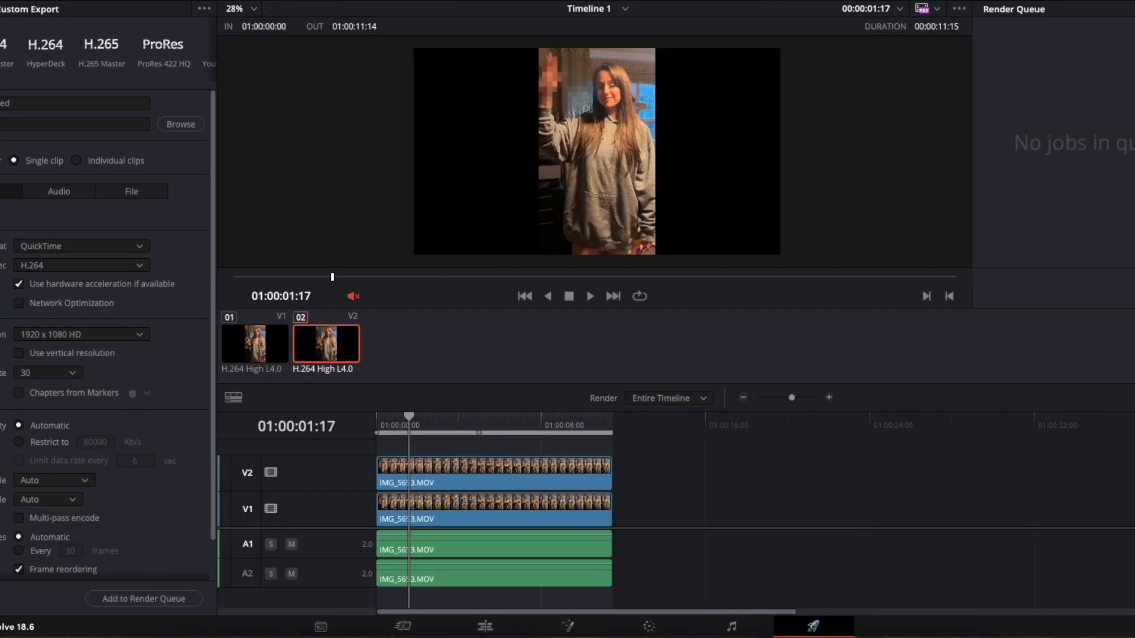